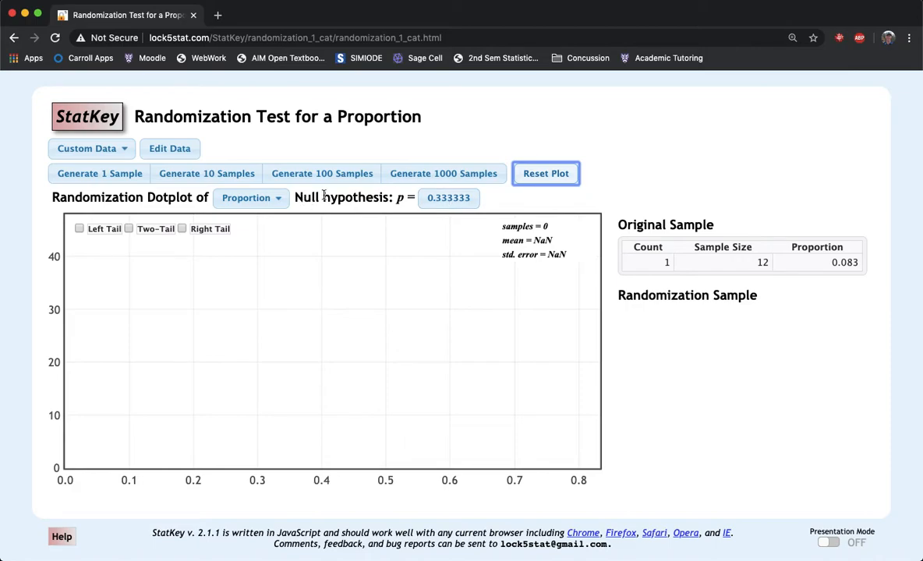
Step: Set the null hypothesis proportion to 0.333333
click(440, 201)
key(BackSpace)
key(BackSpace)
key(BackSpace)
key(BackSpace)
key(BackSpace)
key(BackSpace)
key(BackSpace)
text(0.333333)
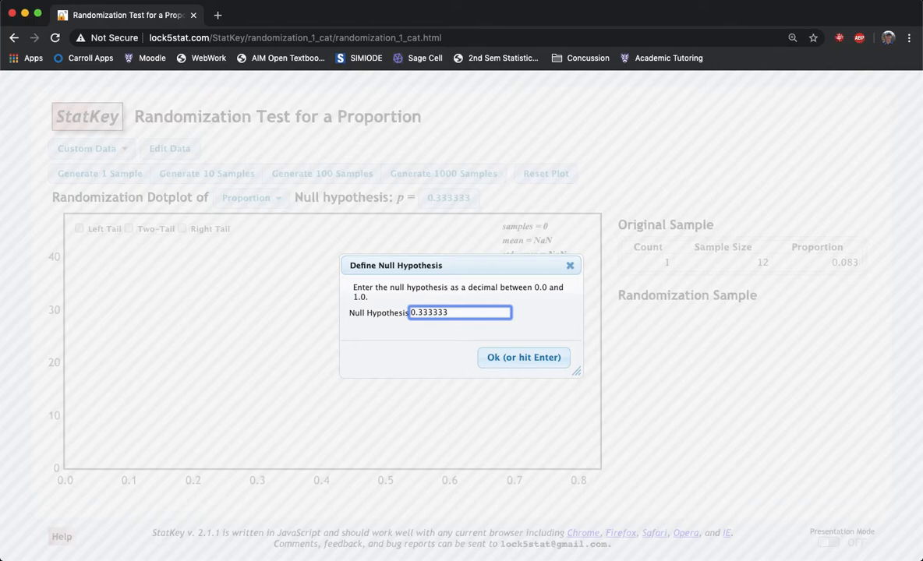
click(520, 357)
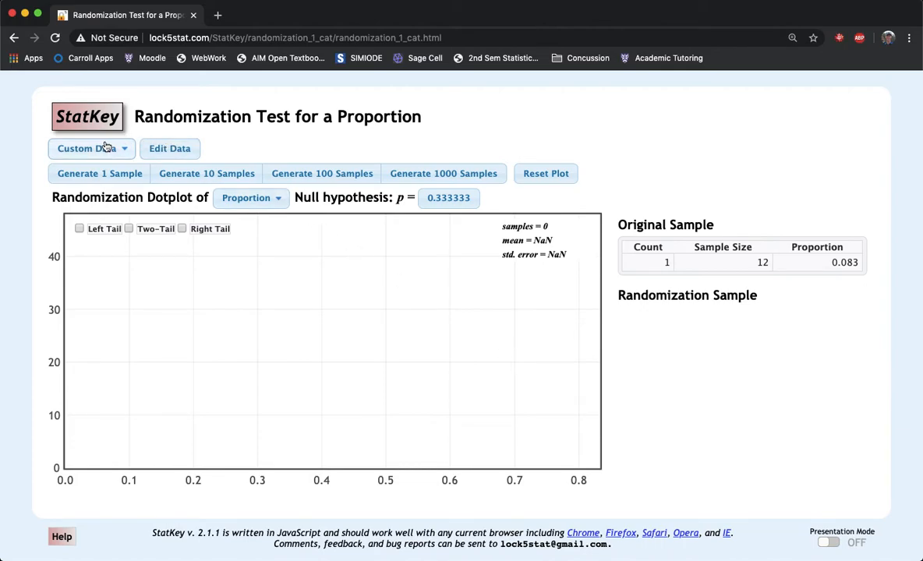
Step: Open the sample data for editing and accept a count of 1 with a sample size of 12
click(169, 151)
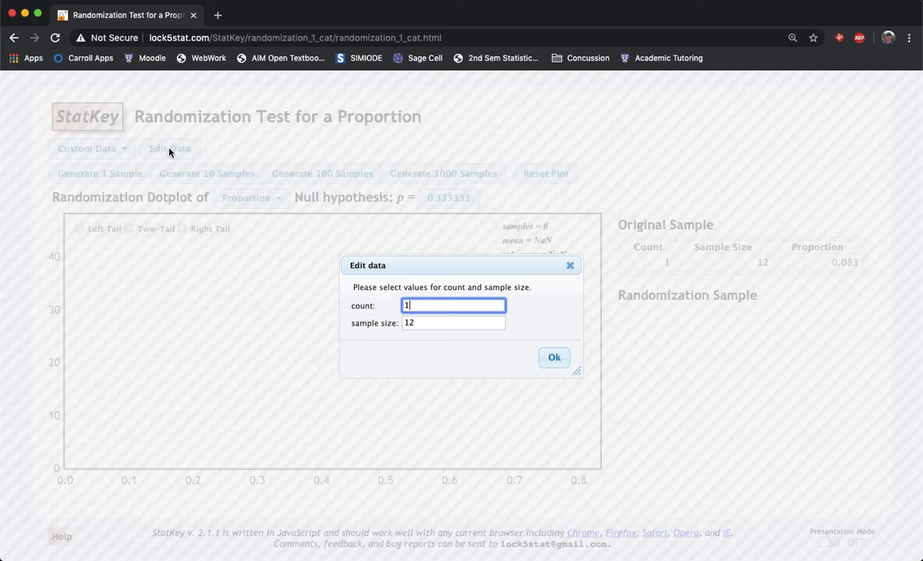
click(430, 323)
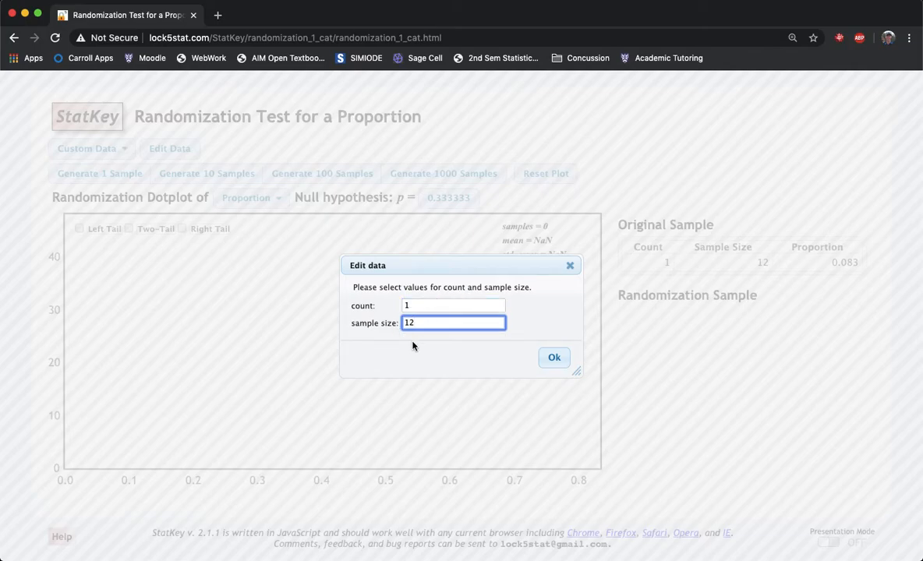
click(551, 358)
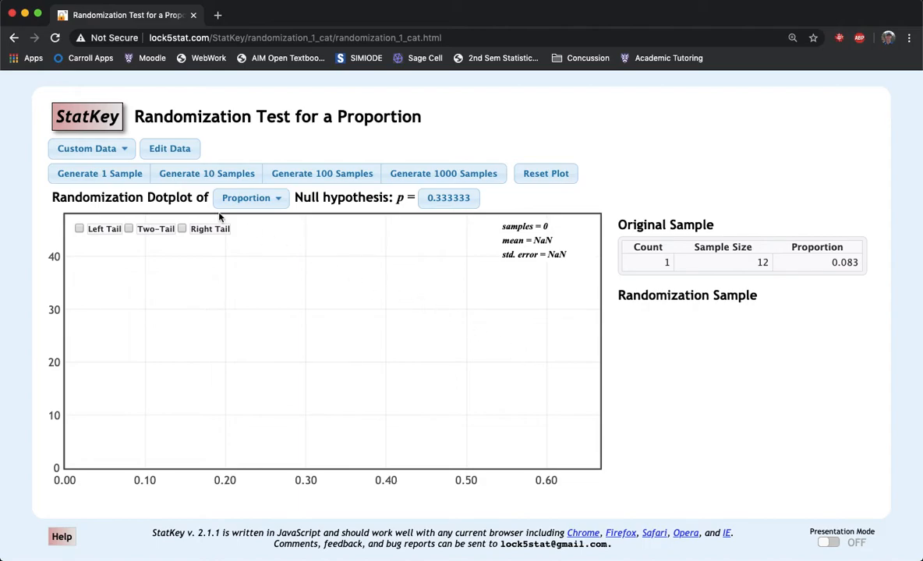
Step: Generate three single randomization samples, inspecting the first one's dot, and add a batch of 10 samples
click(97, 178)
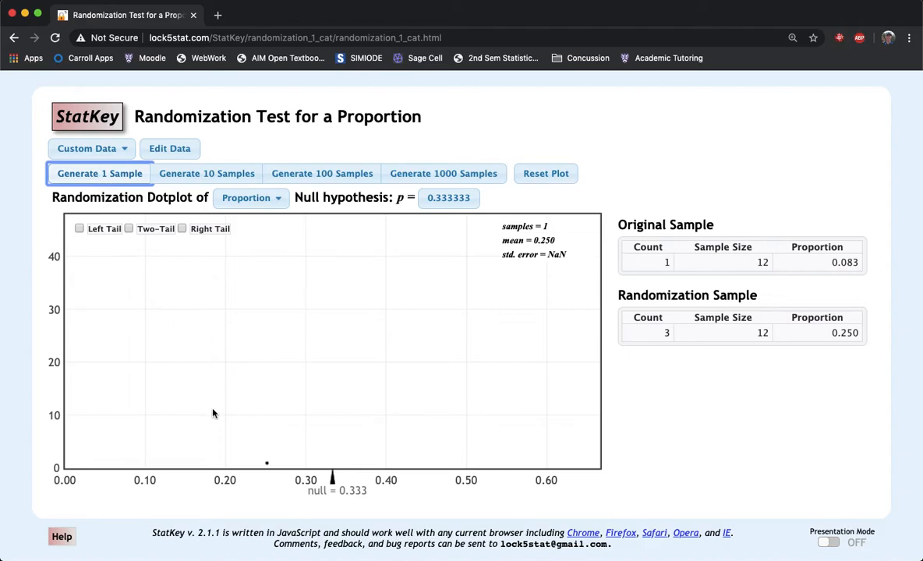
click(266, 466)
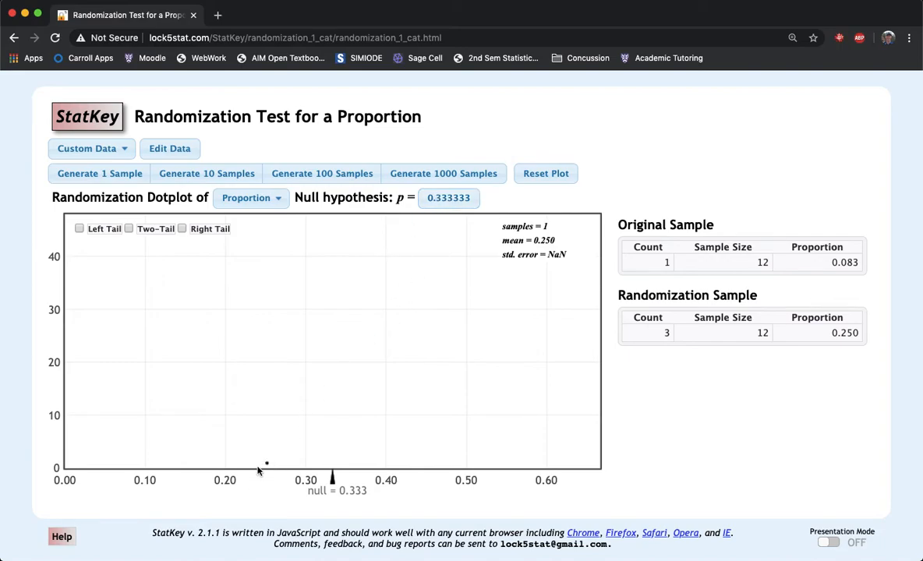
click(97, 181)
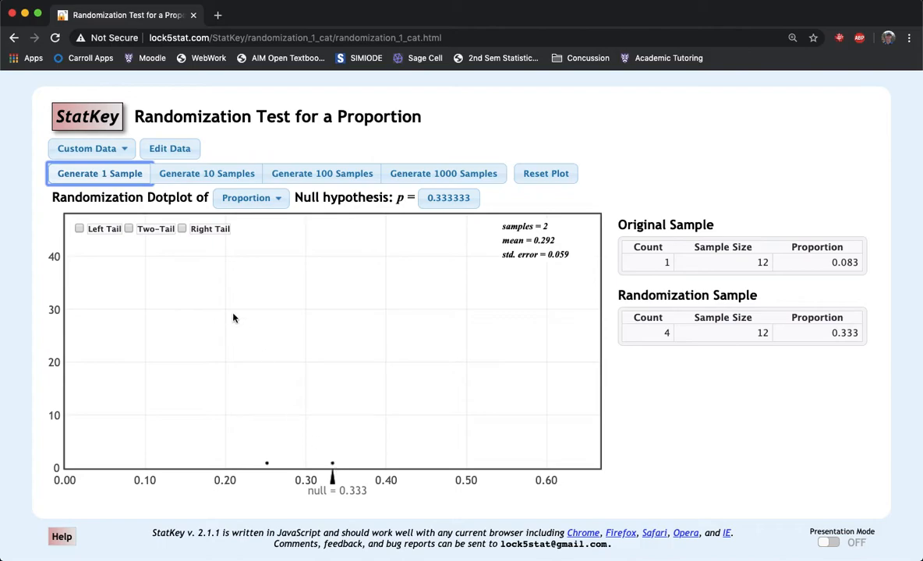
click(106, 175)
click(175, 184)
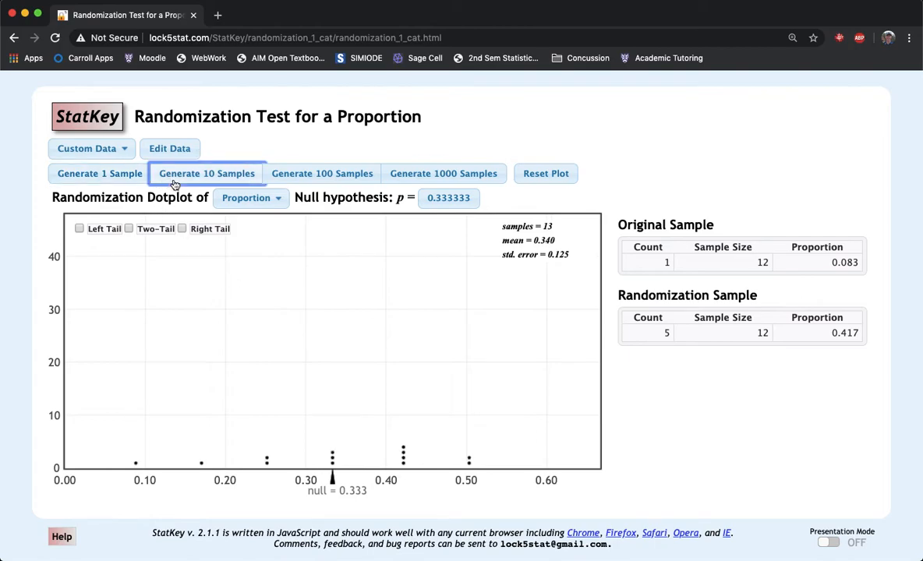
Step: Add one batch of 100 samples and three batches of 1000 samples to the randomization dotplot
click(278, 177)
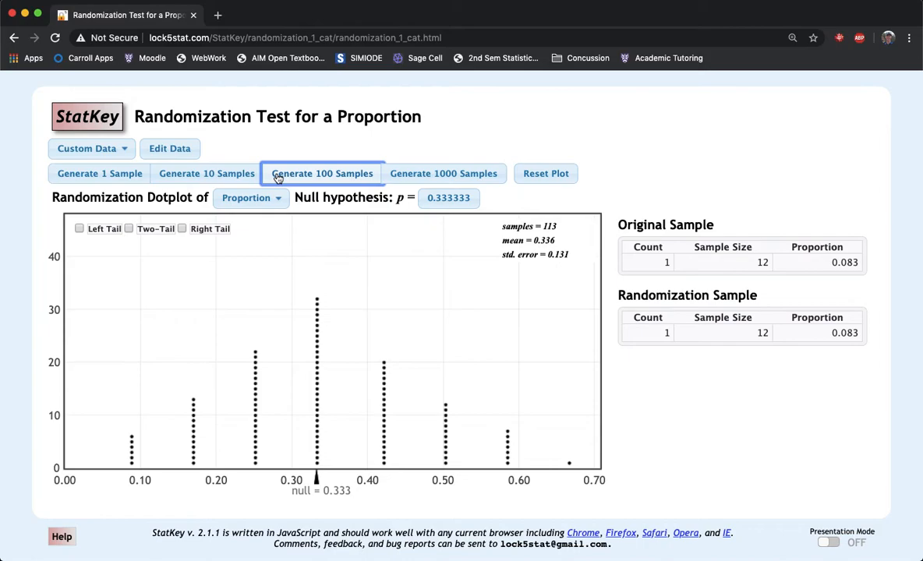
click(398, 178)
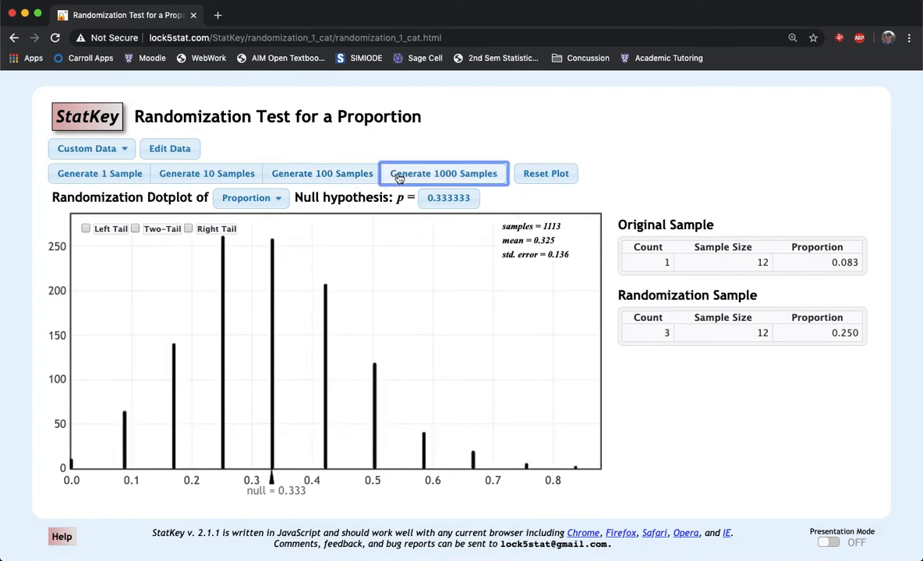
click(397, 178)
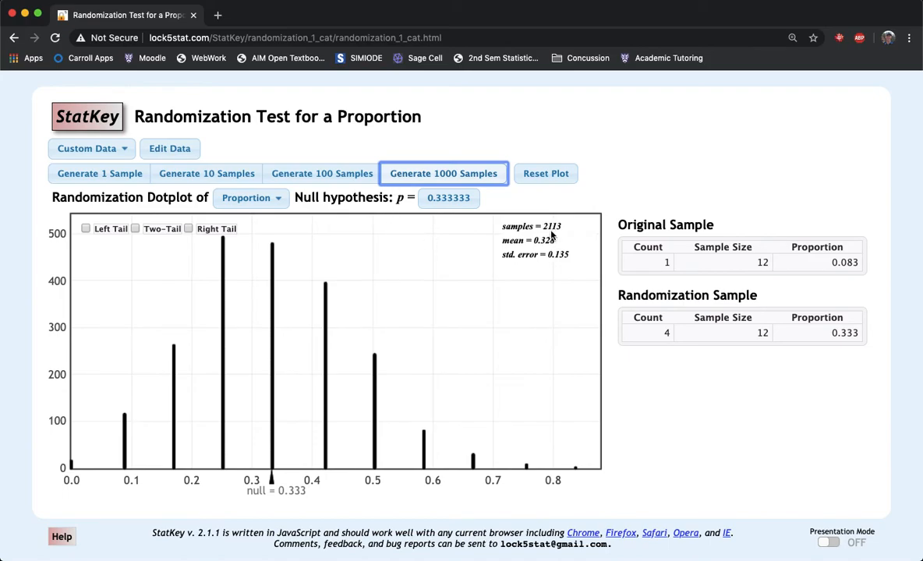
click(325, 405)
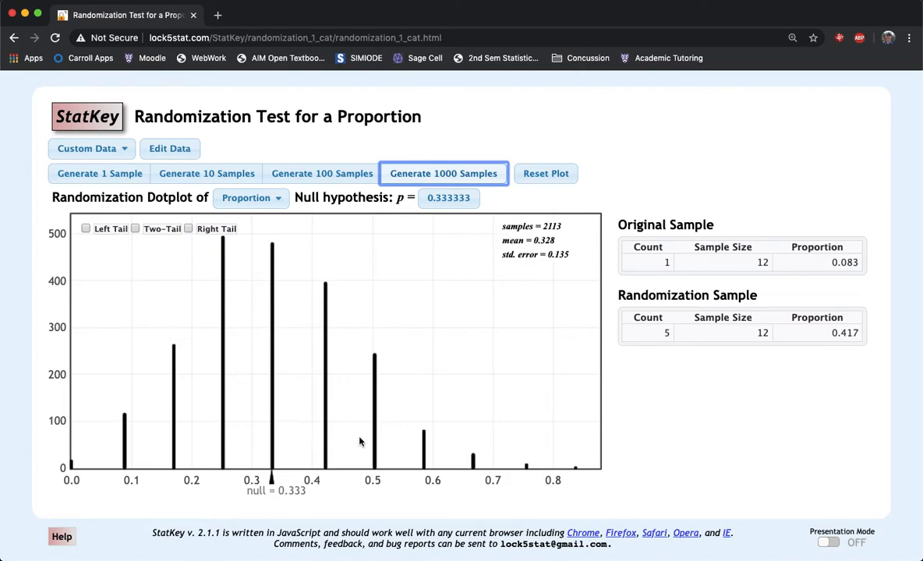
click(421, 174)
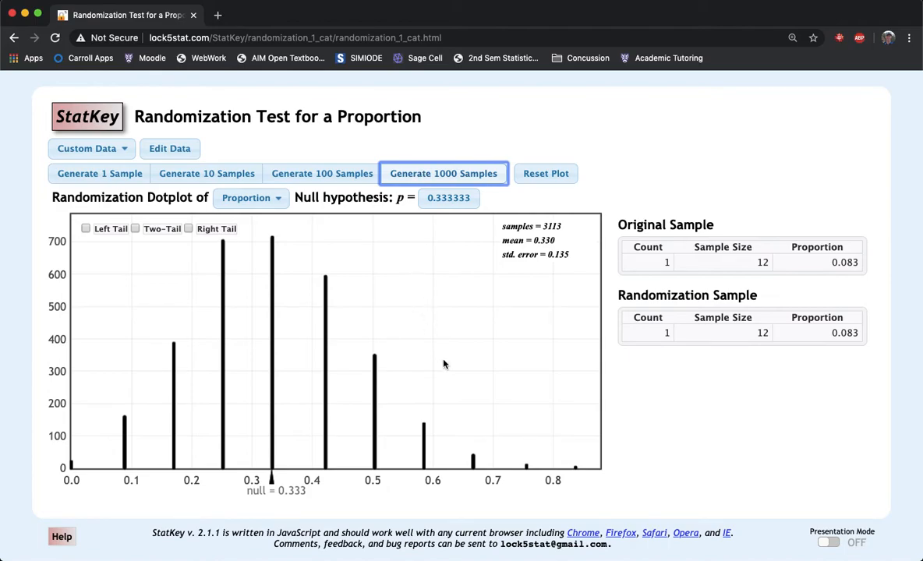
Step: Examine the dot stacks across the randomization dotplot and compare them with the original sample's count and proportion
click(470, 460)
click(372, 355)
click(173, 437)
click(124, 438)
click(70, 463)
click(170, 442)
click(222, 417)
click(273, 442)
click(658, 264)
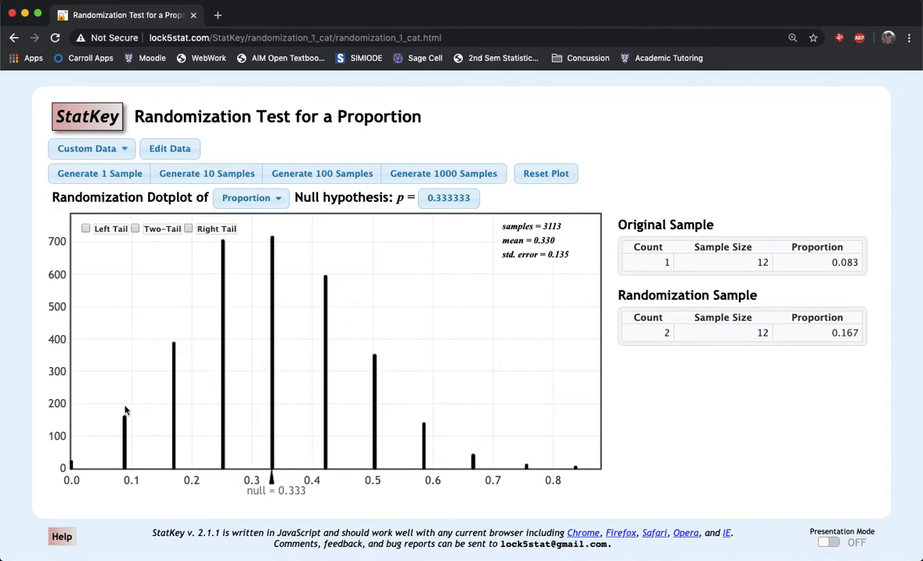
Step: Turn on the left tail of the dotplot and add seven more batches of 1000 samples
click(86, 229)
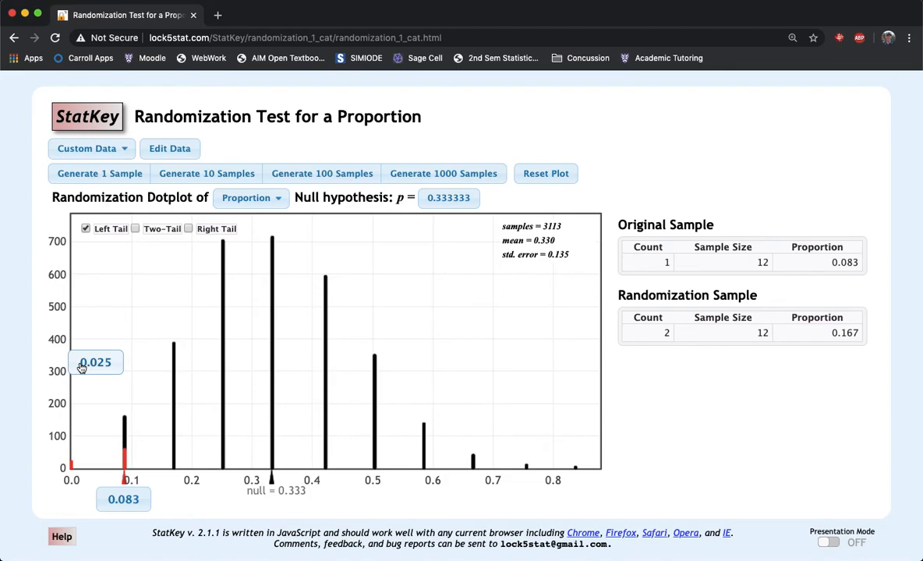
click(429, 175)
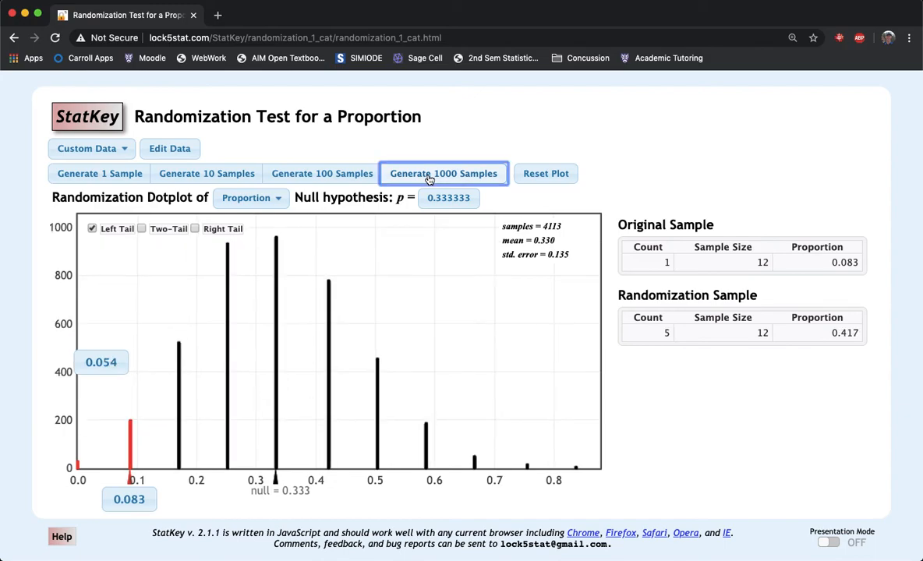
click(429, 175)
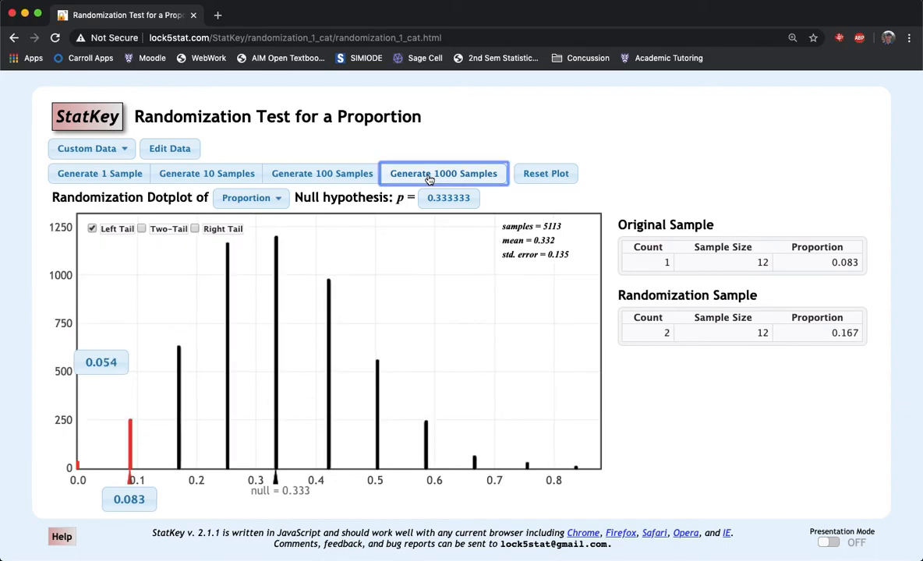
click(429, 174)
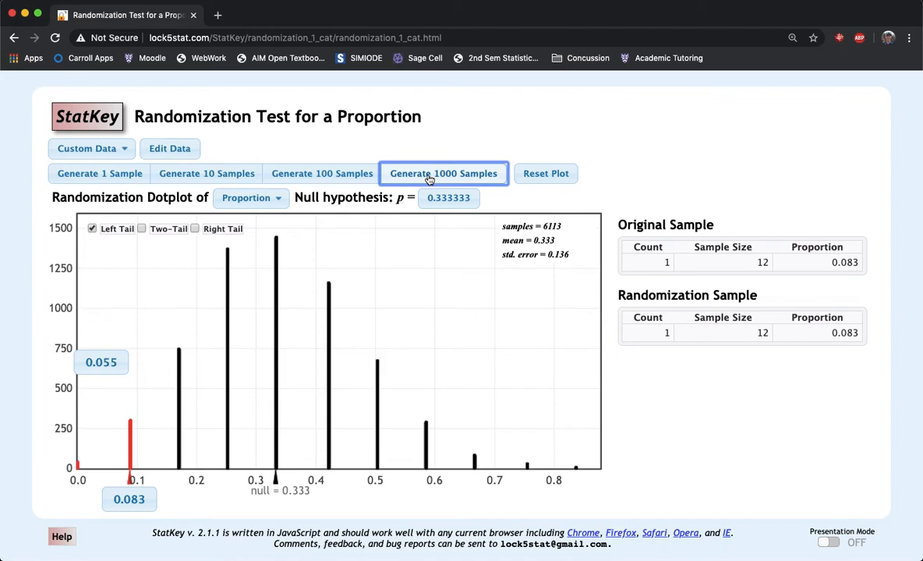
click(429, 174)
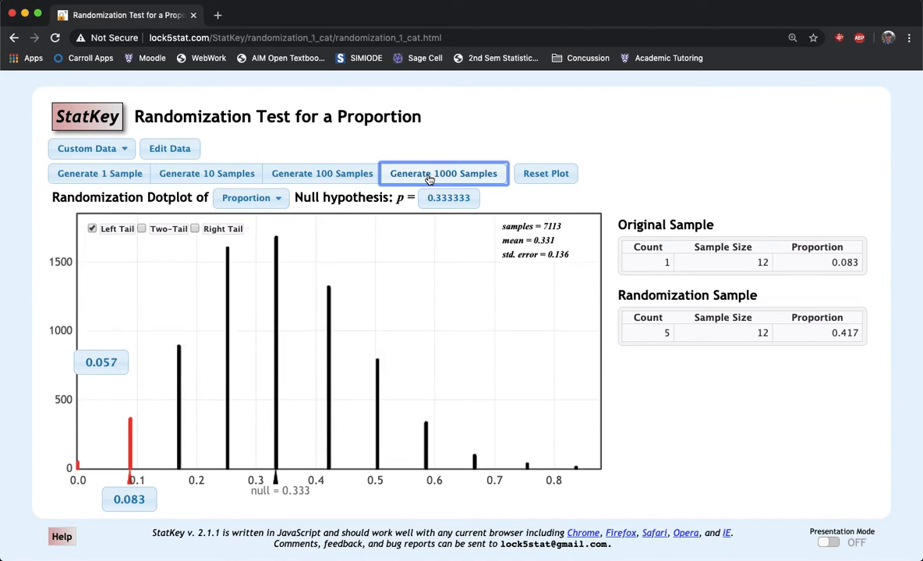
click(429, 174)
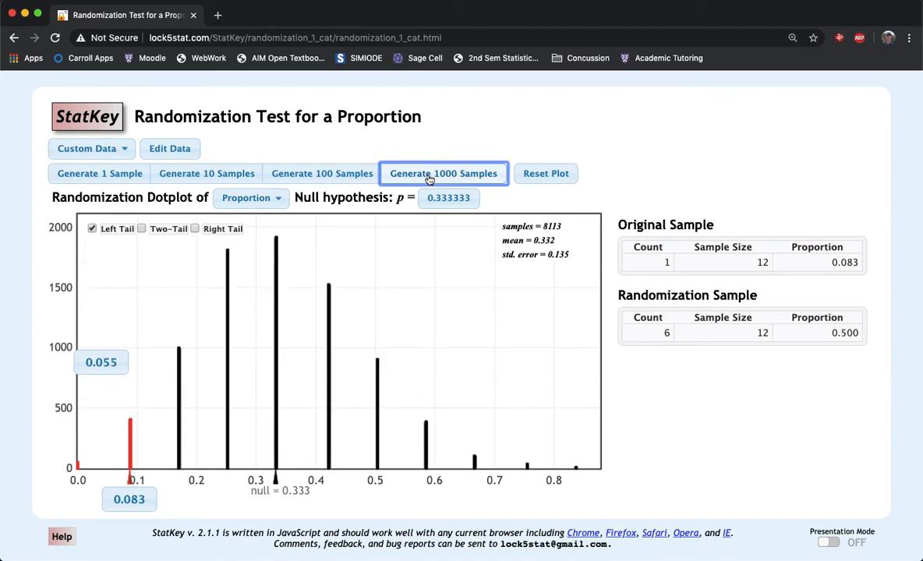
click(429, 175)
click(429, 174)
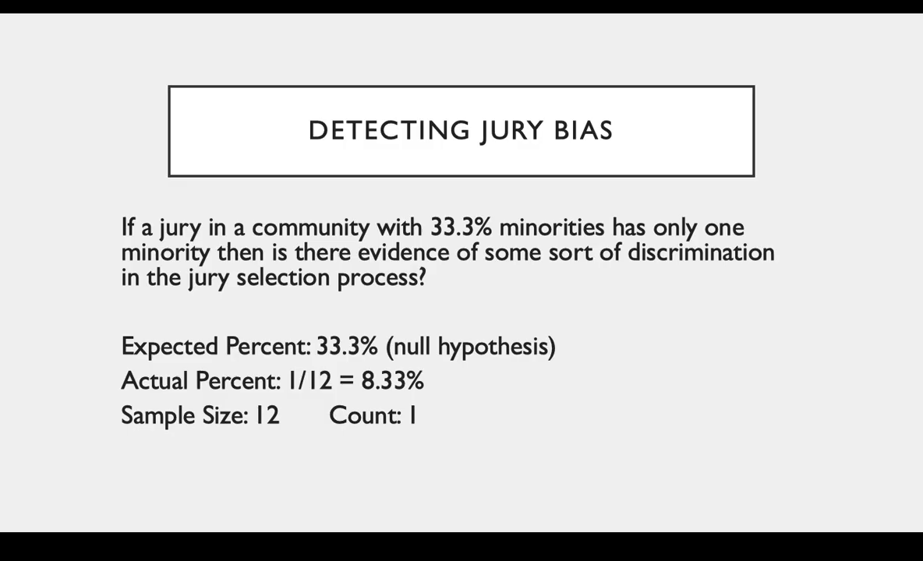
Step: End the jury bias slide show and switch to Google Chrome
key(Escape)
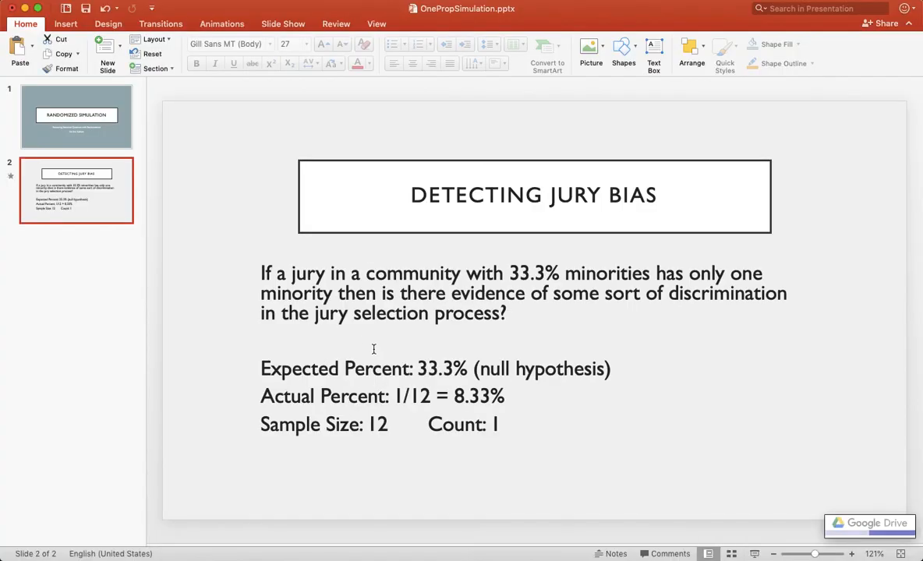
key(super+Tab)
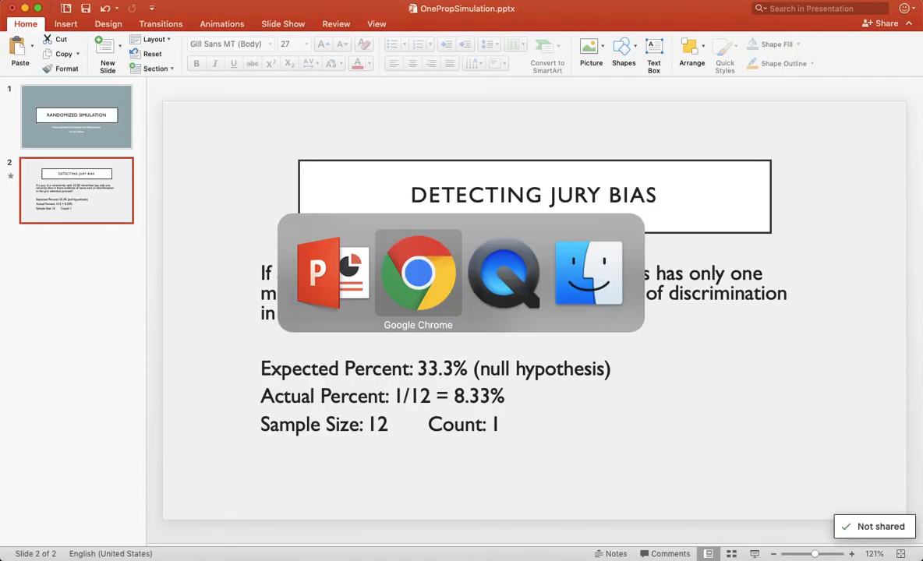